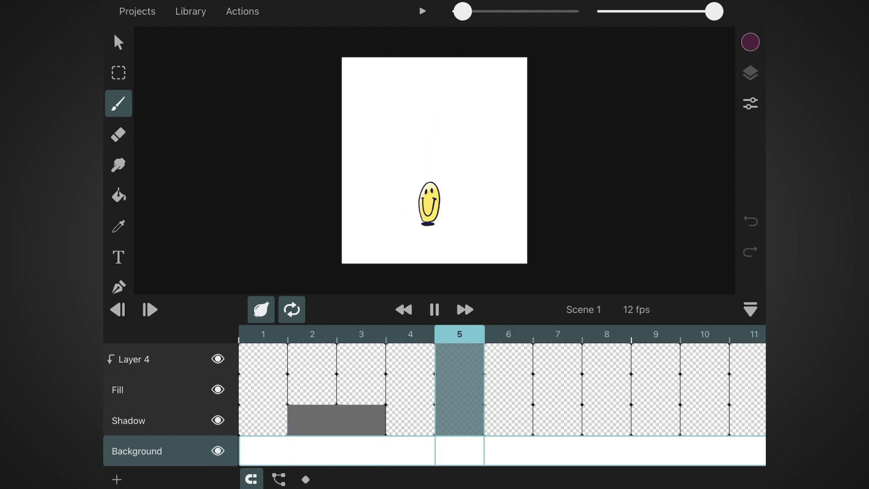
- Stop the bounce animation playback on frame 8's squashed-smiley pose
{"action": "key", "text": "space"}
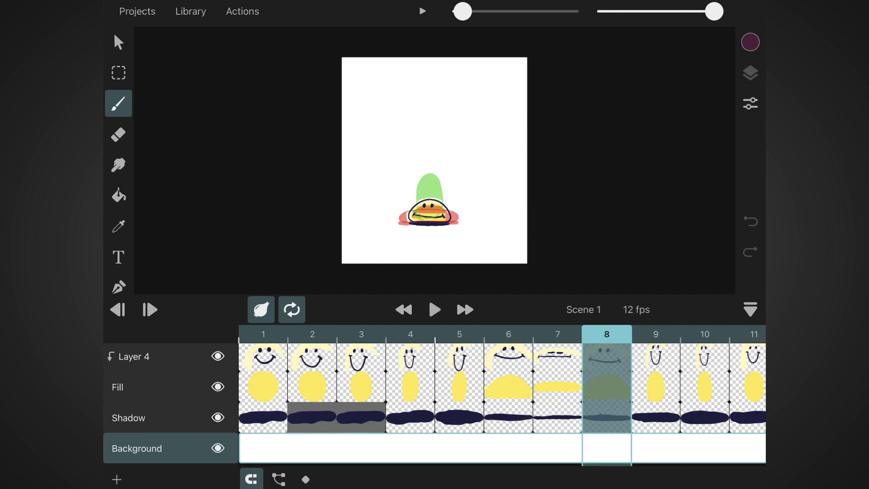
- Hide the Background layer, then play and pause the smiley to check transparency, stopping on frame 2
{"action": "left_click", "coordinate": [217, 448]}
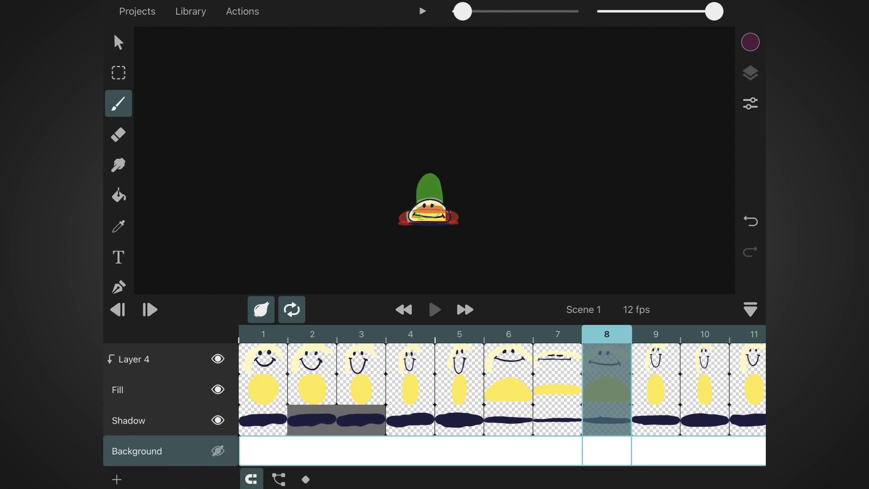
{"action": "key", "text": "space"}
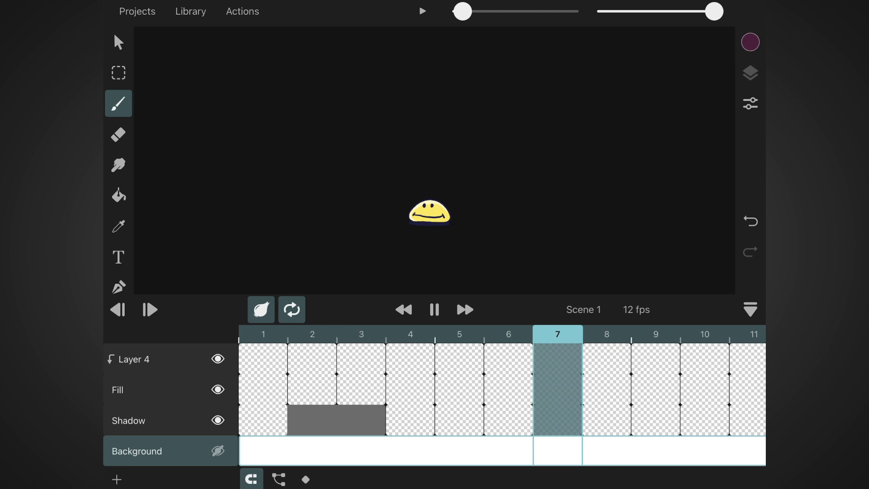
{"action": "key", "text": "space"}
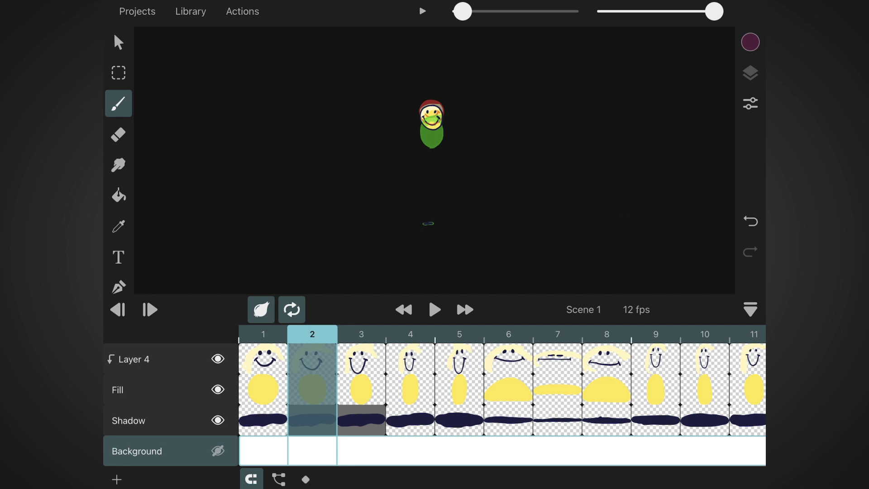
- Configure the Bounce export as a PNG image sequence after trying JPEG, then preview later frames
{"action": "left_click", "coordinate": [243, 11]}
{"action": "left_click", "coordinate": [228, 52]}
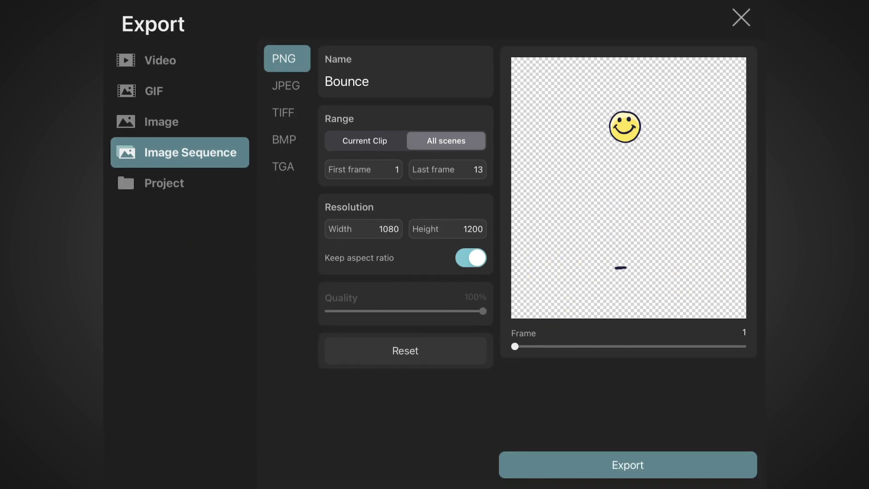
{"action": "left_click", "coordinate": [168, 156]}
{"action": "left_click", "coordinate": [287, 58]}
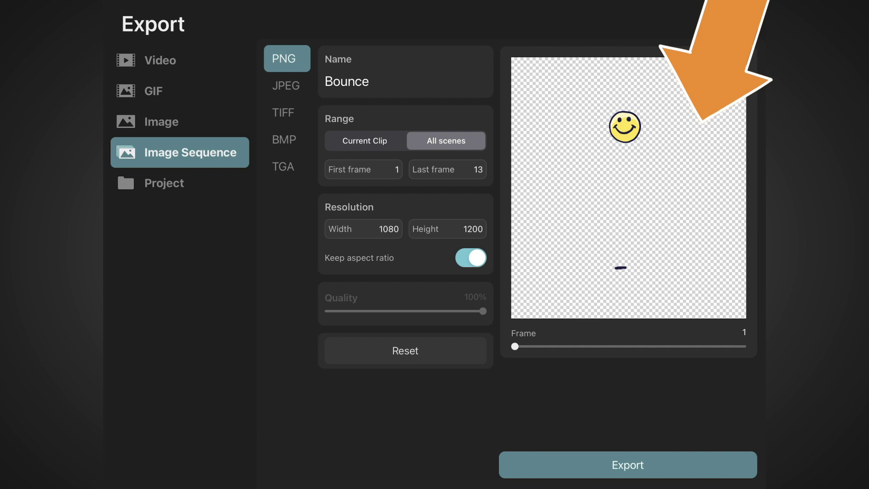
{"action": "left_click", "coordinate": [286, 86]}
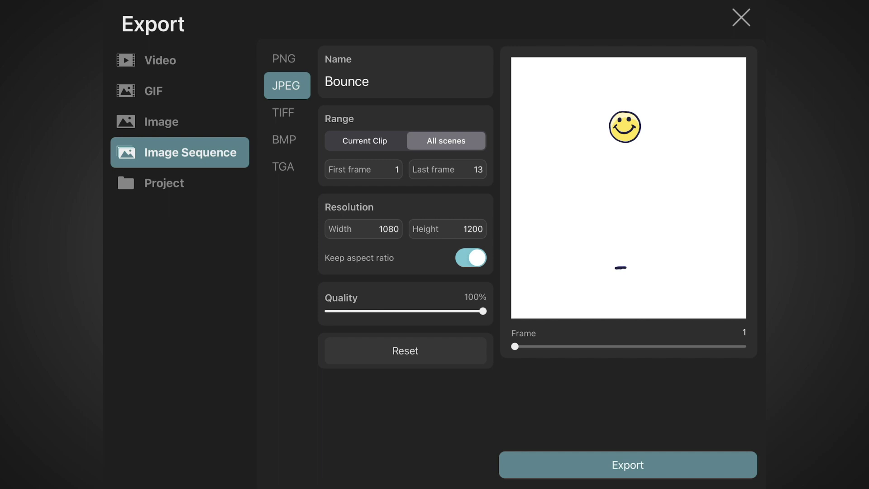
{"action": "left_click", "coordinate": [285, 58]}
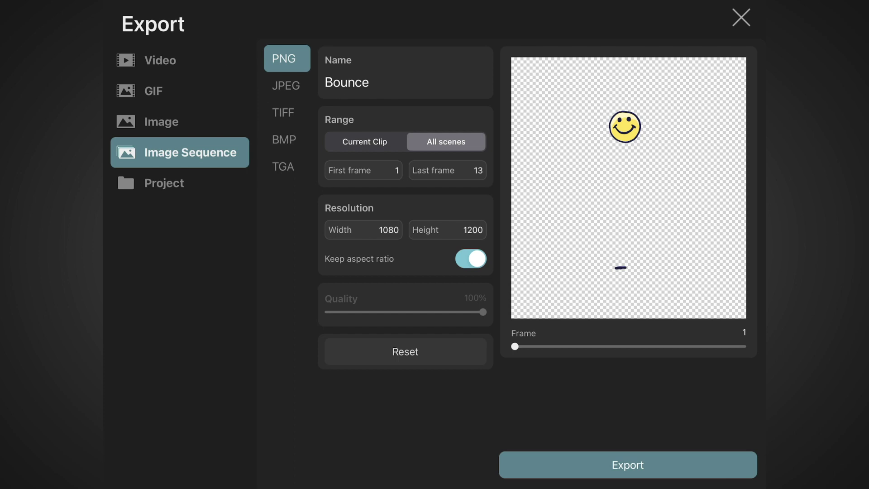
{"action": "scroll", "coordinate": [405, 211], "scroll_direction": "down", "scroll_amount": 1}
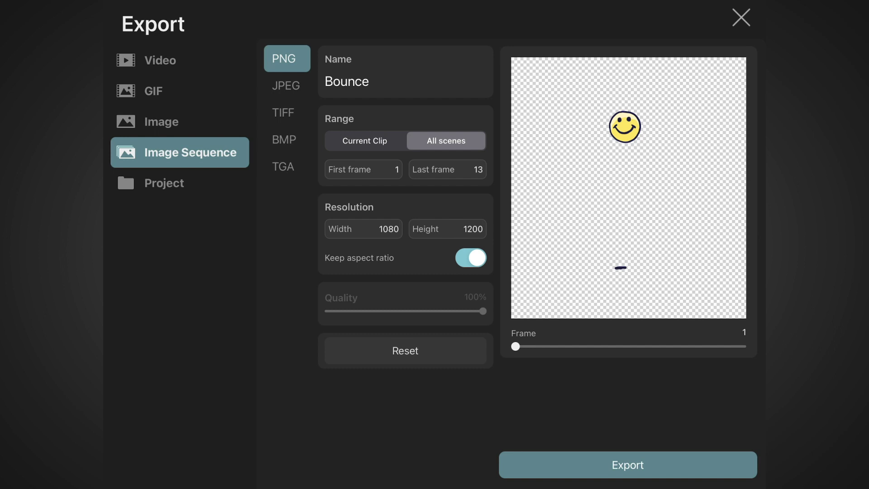
{"action": "mouse_move", "coordinate": [515, 346]}
{"action": "left_mouse_down"}
{"action": "mouse_move", "coordinate": [719, 346]}
{"action": "mouse_move", "coordinate": [515, 347]}
{"action": "left_mouse_up"}
- Export the Bounce ZIP and save it to Dropbox as bouncetutorial.zip
{"action": "left_click", "coordinate": [627, 464]}
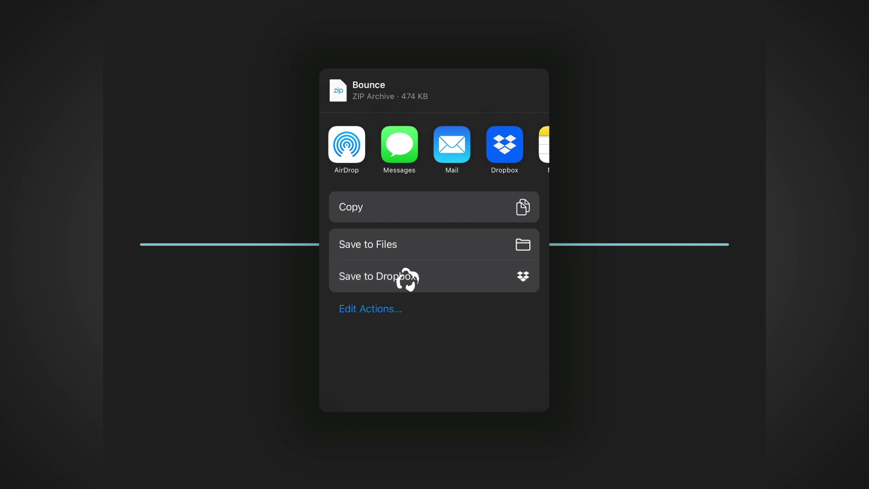
{"action": "left_click", "coordinate": [408, 277]}
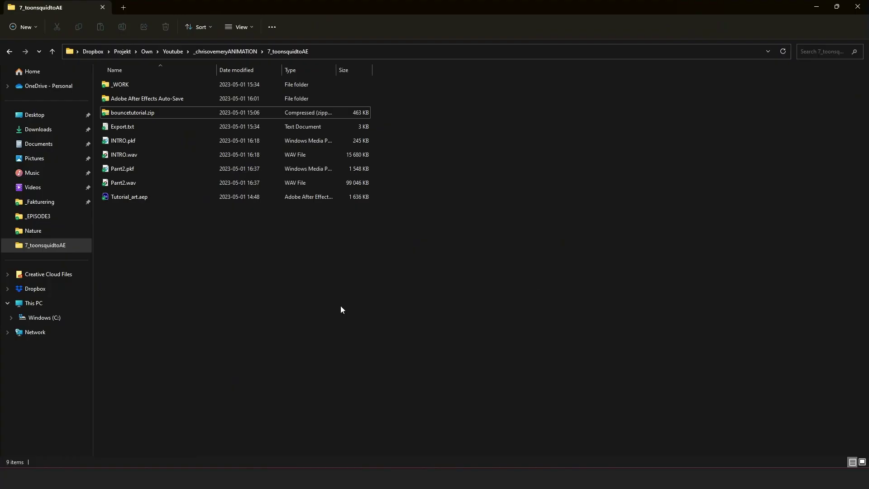
- Extract bouncetutorial.zip into the bouncetutorial folder
{"action": "left_click", "coordinate": [141, 117]}
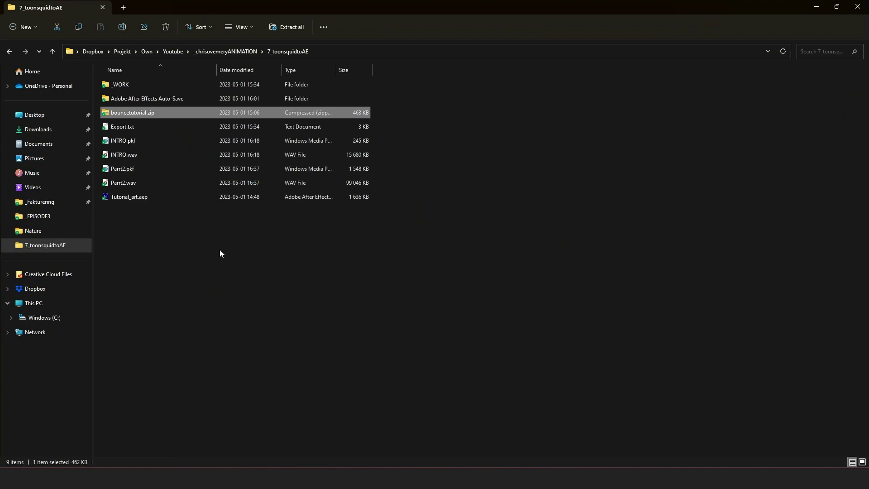
{"action": "right_click", "coordinate": [143, 115]}
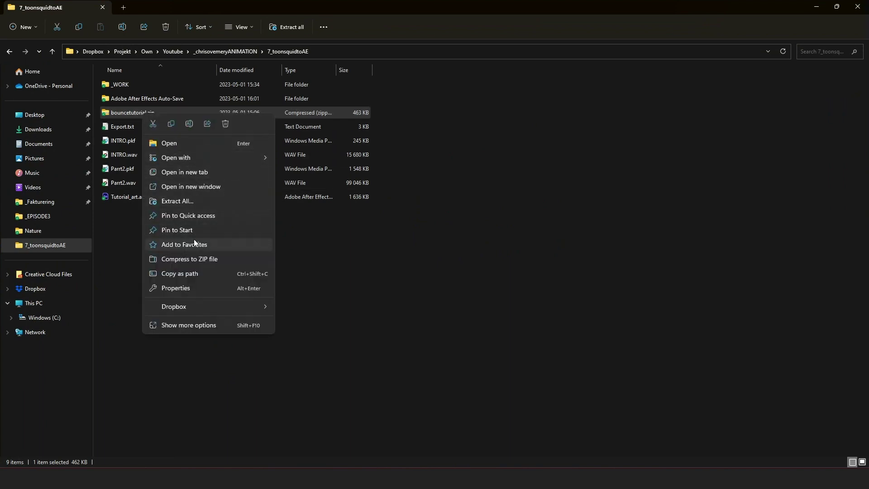
{"action": "left_click", "coordinate": [191, 202]}
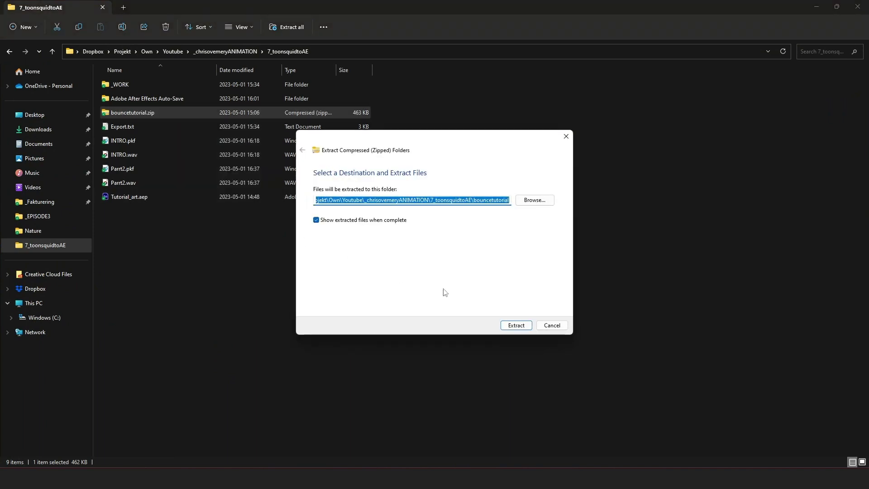
{"action": "left_click", "coordinate": [514, 326]}
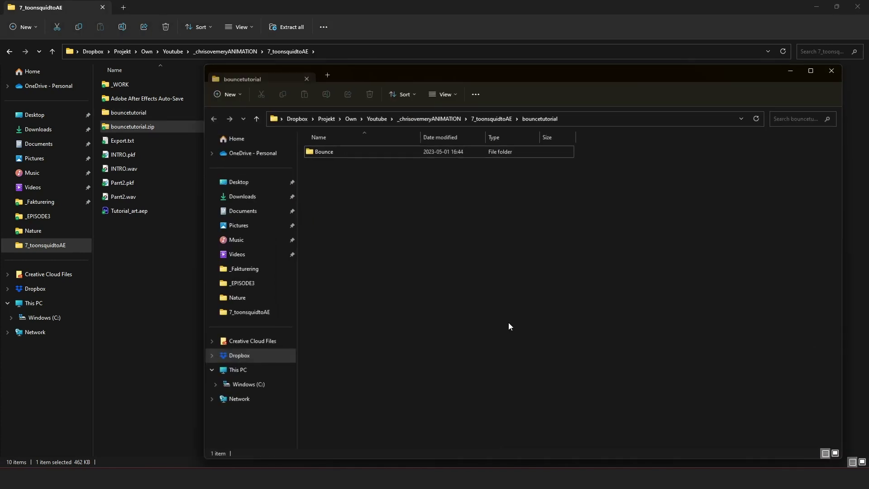
- Open the extracted Bounce folder and inspect the PNG frames, checking 3.png's size
{"action": "left_click_drag", "start_coordinate": [485, 76], "coordinate": [322, 44]}
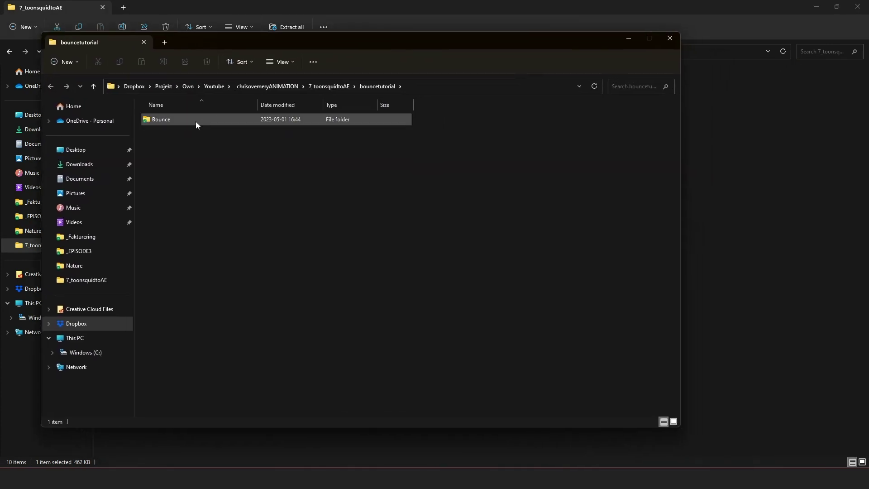
{"action": "left_click", "coordinate": [164, 119]}
{"action": "double_click", "coordinate": [165, 119]}
{"action": "left_click", "coordinate": [172, 134]}
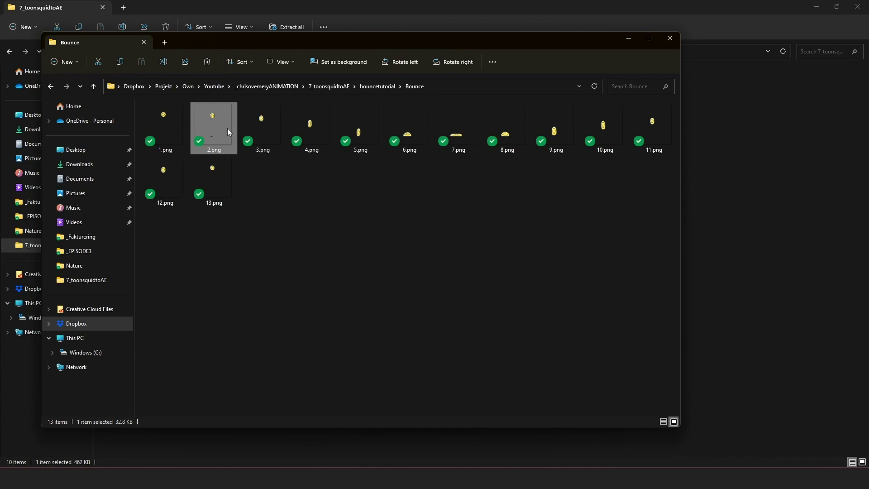
{"action": "left_click", "coordinate": [263, 131]}
{"action": "left_click", "coordinate": [425, 224]}
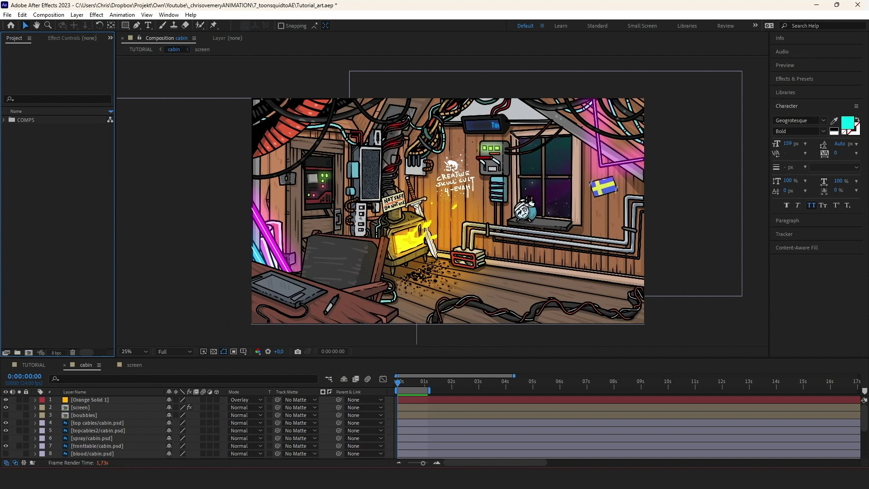
- Focus the After Effects composition viewer showing the cabin composition
{"action": "left_click", "coordinate": [754, 318]}
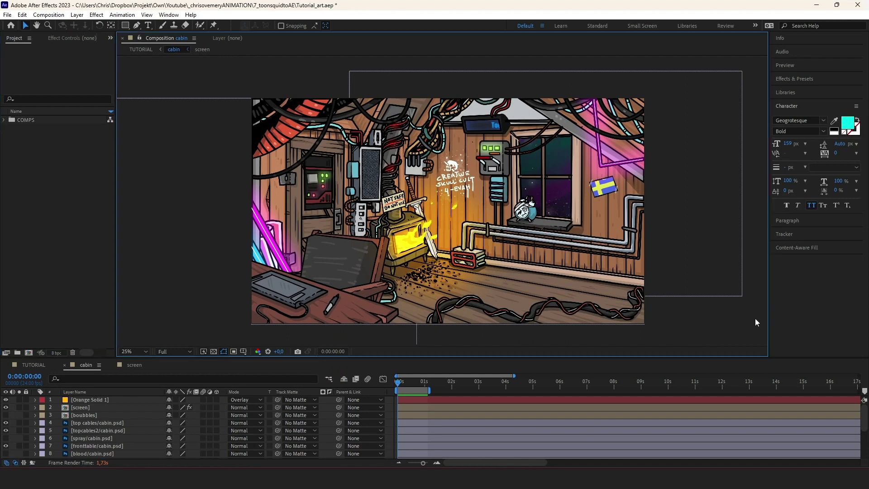
- Import 1.png from the Bounce folder as the [1-13].png PNG sequence footage
{"action": "double_click", "coordinate": [32, 175]}
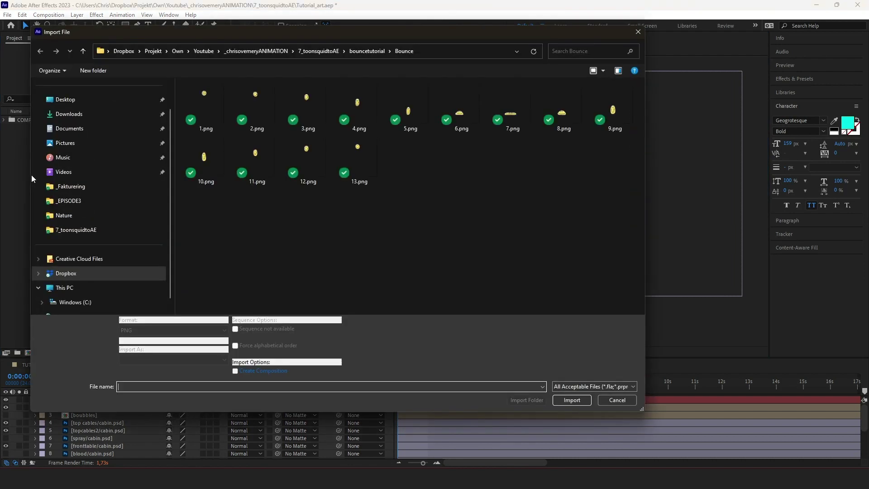
{"action": "left_click", "coordinate": [210, 114]}
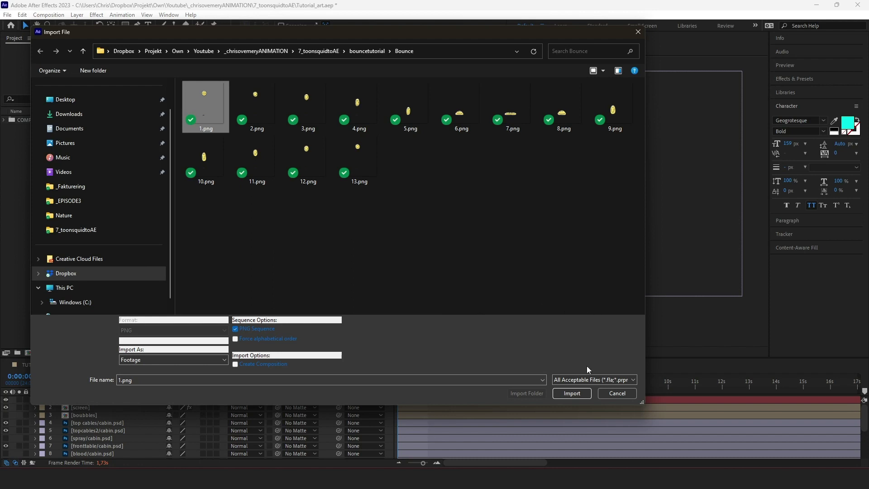
{"action": "left_click", "coordinate": [579, 395]}
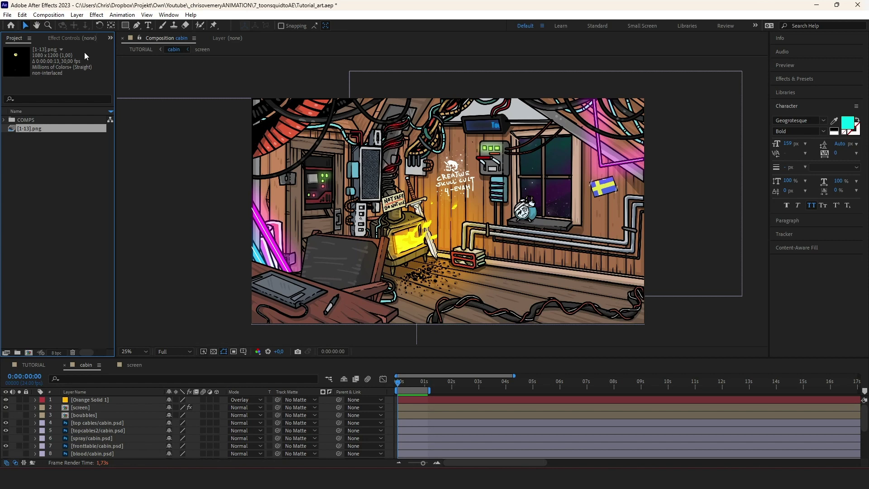
- Interpret the [1-13].png footage at 12 fps instead of 30
{"action": "right_click", "coordinate": [37, 128]}
{"action": "mouse_move", "coordinate": [90, 194]}
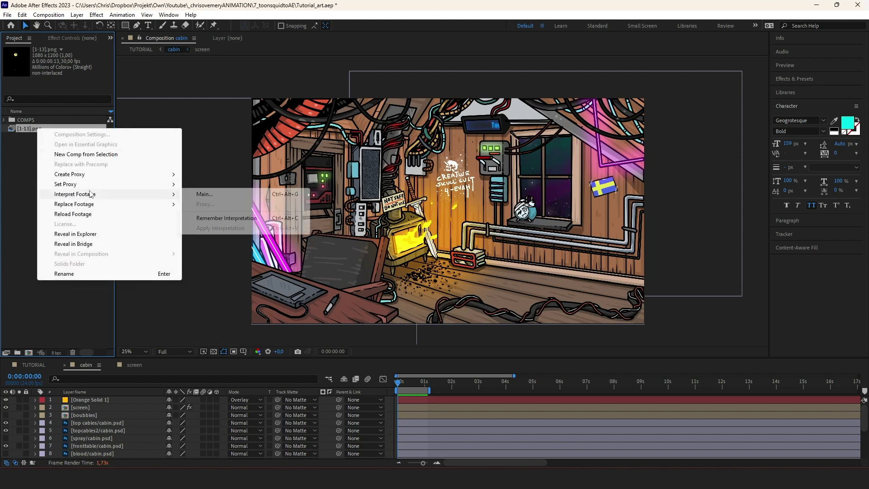
{"action": "left_click", "coordinate": [206, 194]}
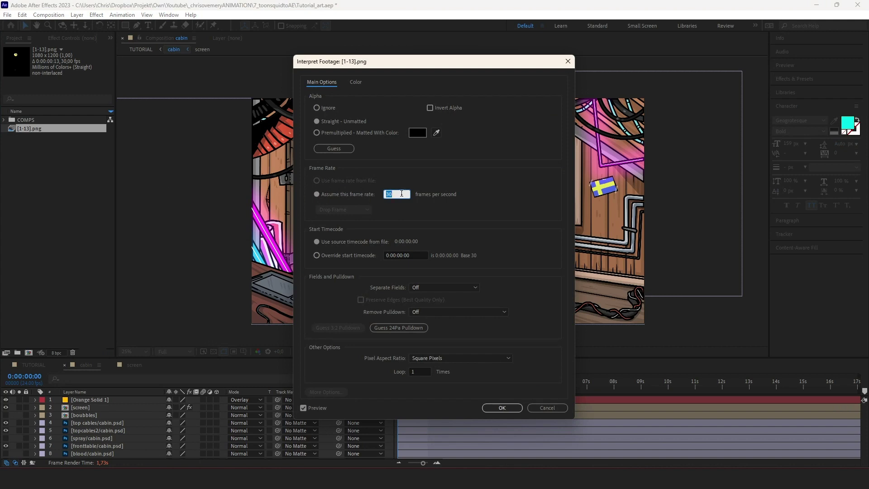
{"action": "type", "text": "12"}
{"action": "left_click", "coordinate": [502, 407]}
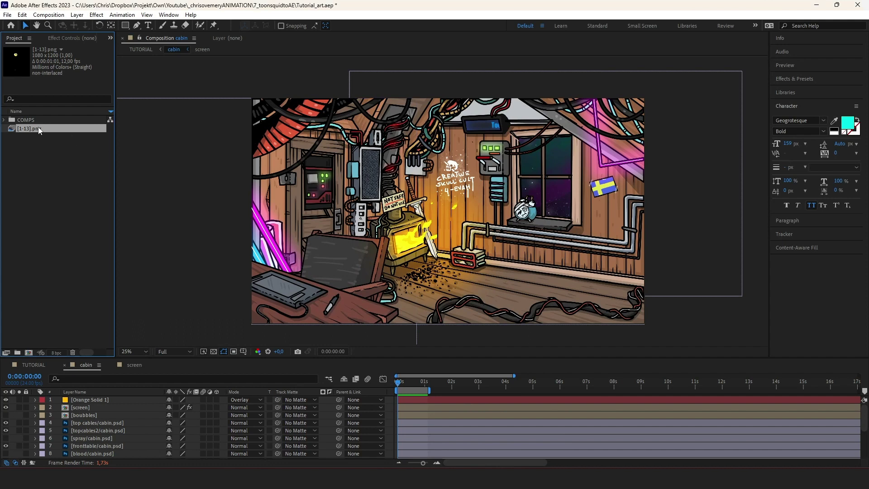
- Add [1-13].png as the top cabin layer, then move it lower right and enlarge it
{"action": "left_click_drag", "start_coordinate": [40, 130], "coordinate": [98, 402]}
{"action": "left_click", "coordinate": [425, 289]}
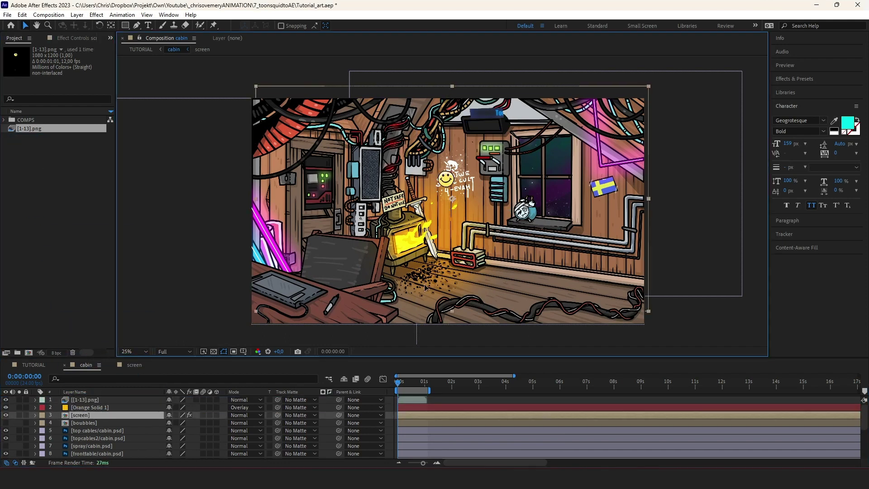
{"action": "left_click", "coordinate": [86, 399]}
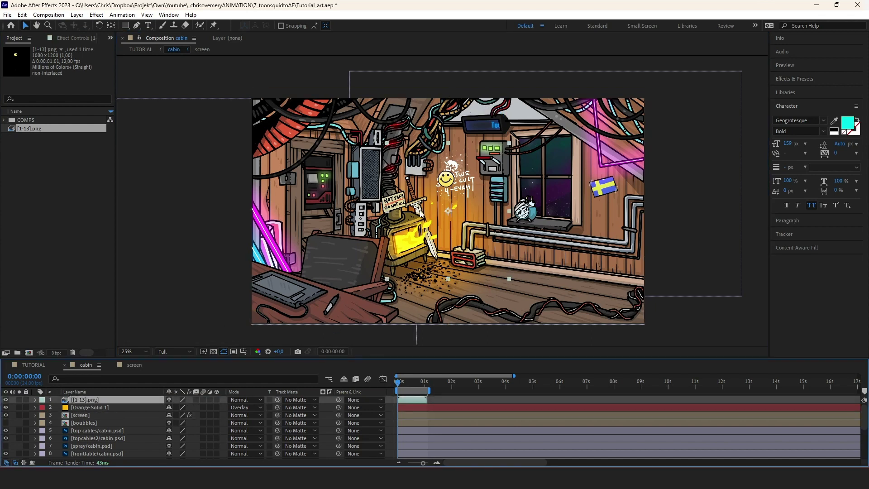
{"action": "left_click", "coordinate": [483, 210]}
{"action": "left_click_drag", "start_coordinate": [483, 210], "coordinate": [585, 241]}
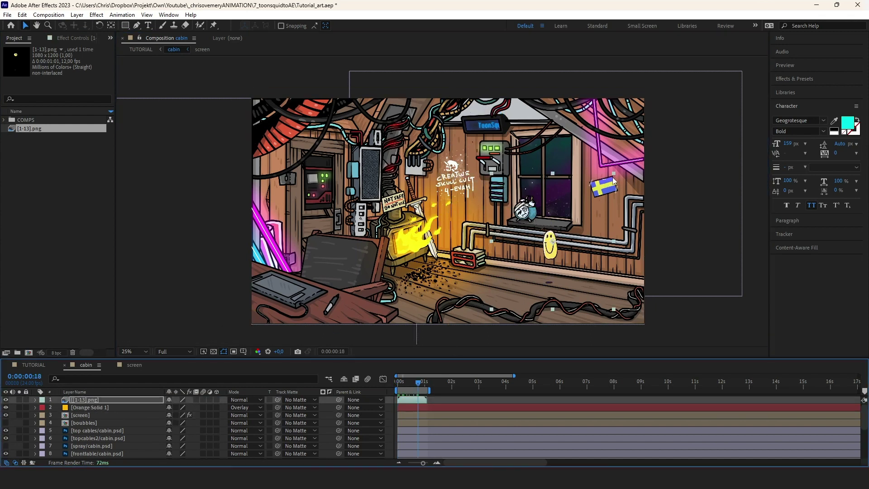
{"action": "left_click_drag", "start_coordinate": [614, 174], "coordinate": [682, 97]}
{"action": "left_click_drag", "start_coordinate": [570, 244], "coordinate": [584, 202]}
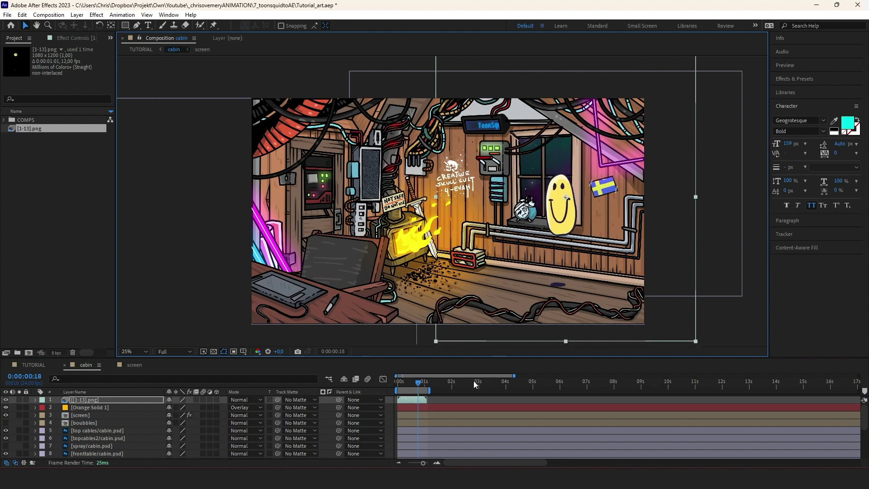
- Preview the composition from the start, stopping at frame 11
{"action": "left_click_drag", "start_coordinate": [417, 384], "coordinate": [386, 381]}
{"action": "key", "text": "space"}
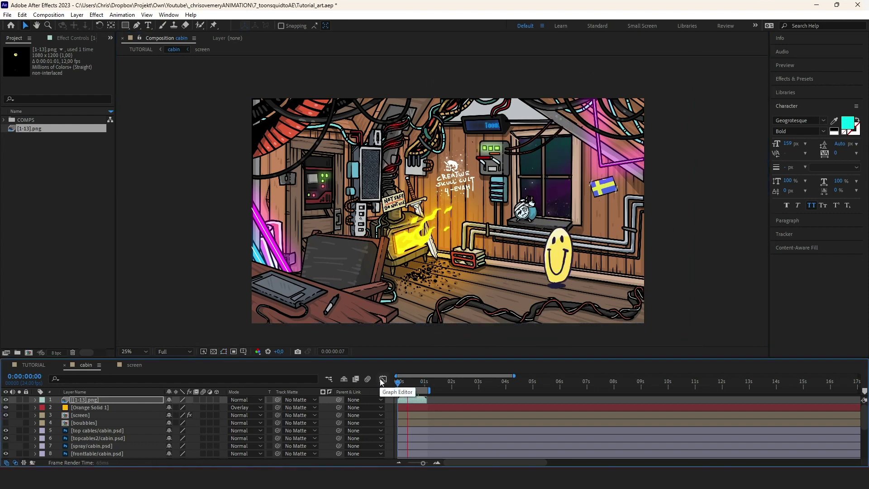
{"action": "scroll", "coordinate": [455, 383], "scroll_direction": "up", "scroll_amount": 2}
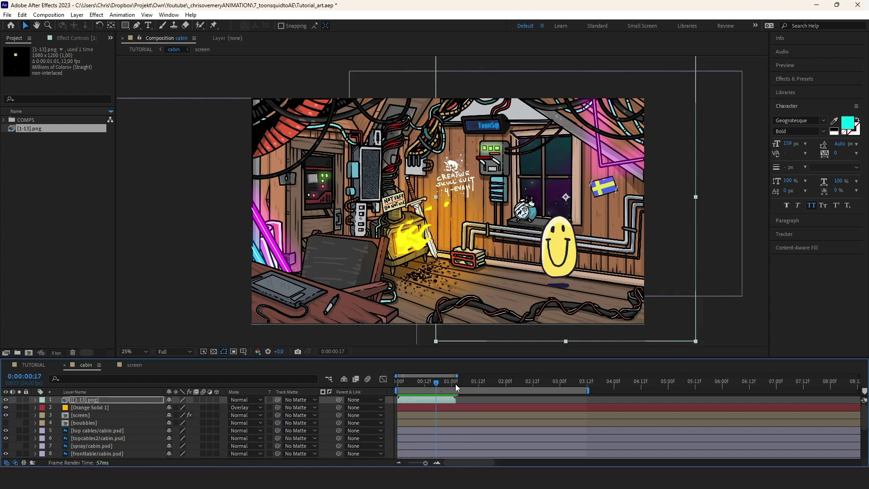
{"action": "left_click", "coordinate": [422, 382]}
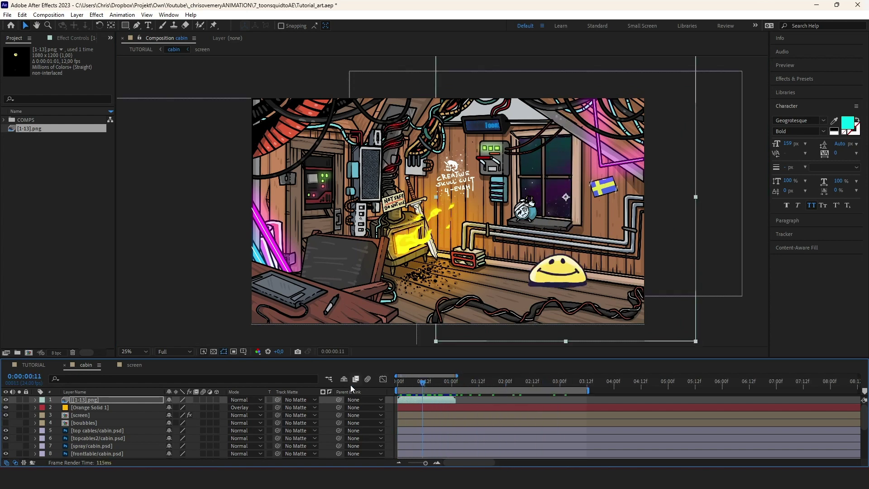
- Enable Time Remapping on the smiley sequence layer
{"action": "mouse_move", "coordinate": [423, 384]}
{"action": "left_mouse_down"}
{"action": "mouse_move", "coordinate": [566, 387]}
{"action": "mouse_move", "coordinate": [421, 384]}
{"action": "left_mouse_up"}
{"action": "right_click", "coordinate": [97, 401]}
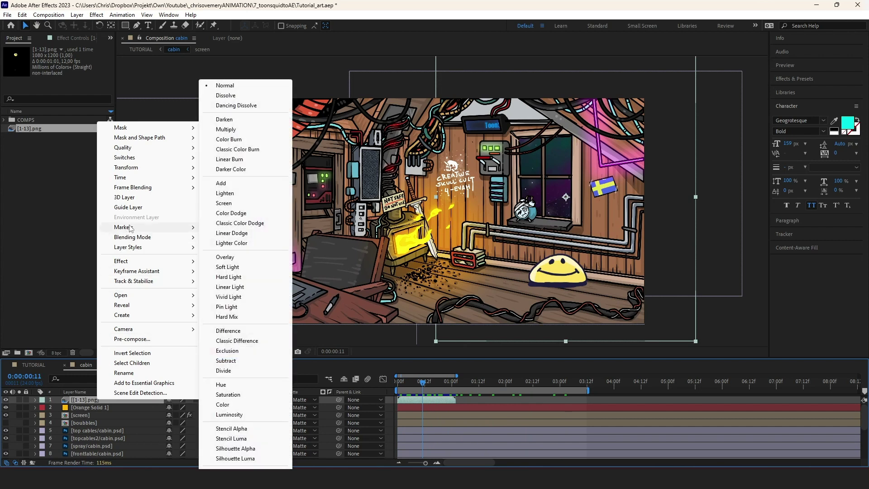
{"action": "mouse_move", "coordinate": [123, 177]}
{"action": "left_click", "coordinate": [240, 177]}
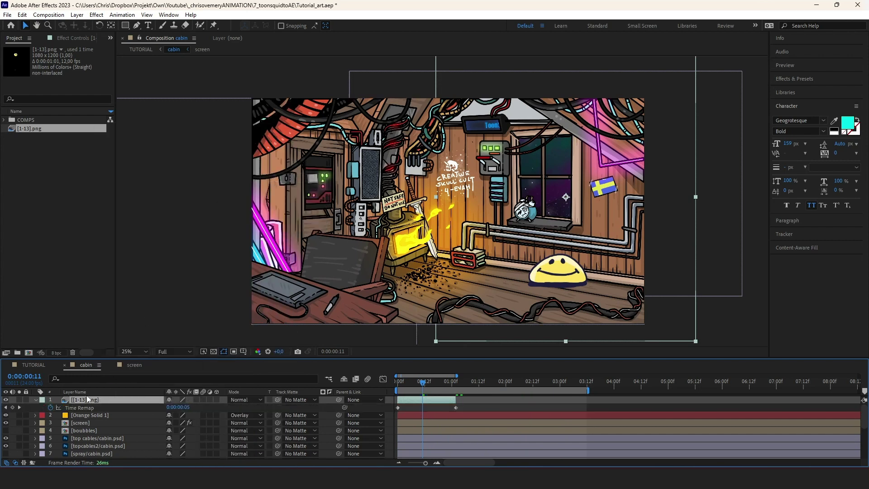
- Add a loopOut("cycle") expression to Time Remap and extend the layer's out-point
{"action": "left_click", "coordinate": [51, 408], "text": "alt"}
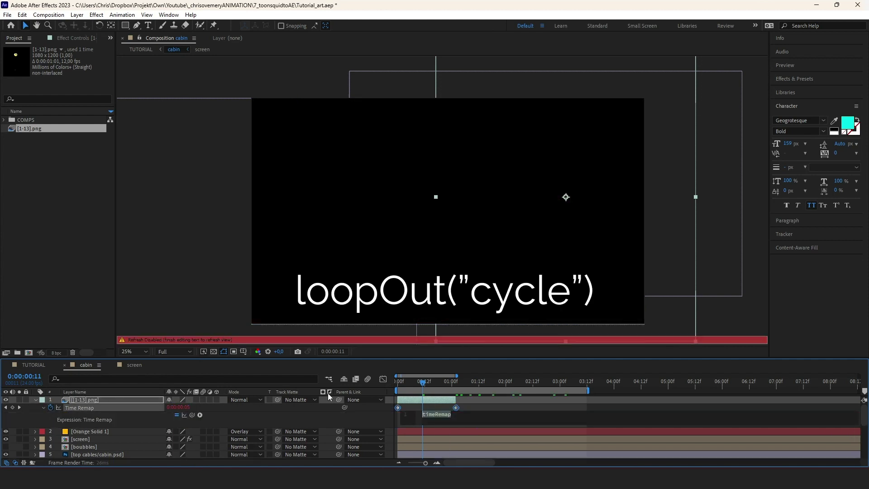
{"action": "type", "text": "loopOut"}
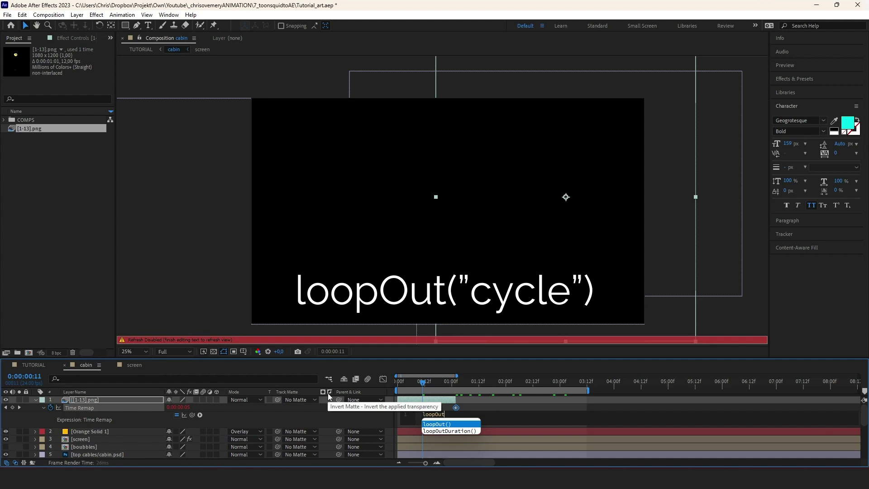
{"action": "key", "text": "Return"}
{"action": "type", "text": "\"cycle"}
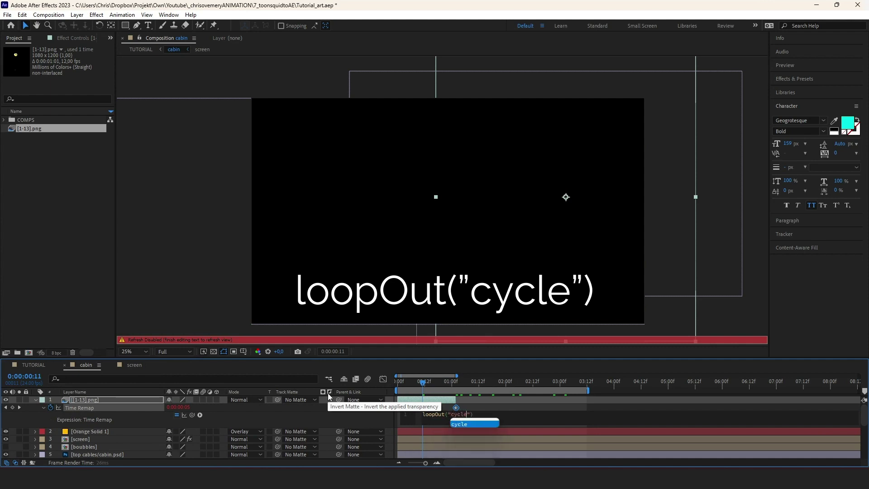
{"action": "left_click", "coordinate": [552, 424]}
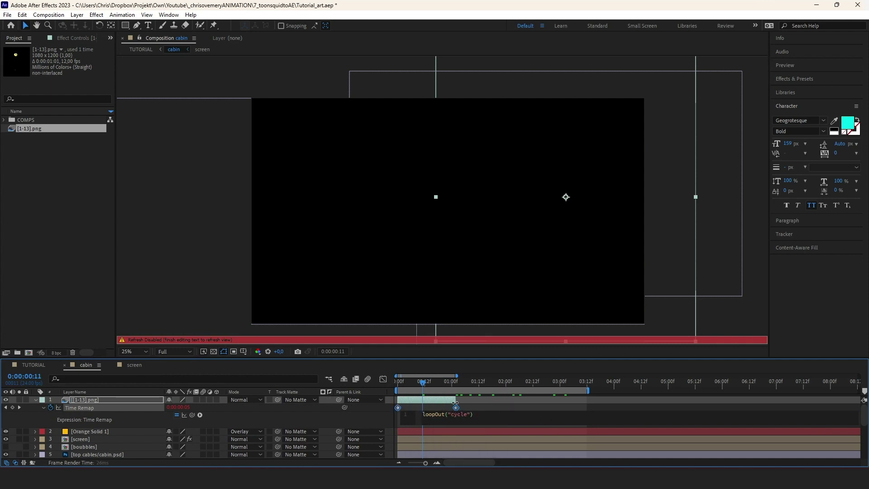
{"action": "left_click_drag", "start_coordinate": [458, 399], "coordinate": [633, 400]}
- Preview the looping smiley and move the work-area end back to about 3:05
{"action": "key", "text": "space"}
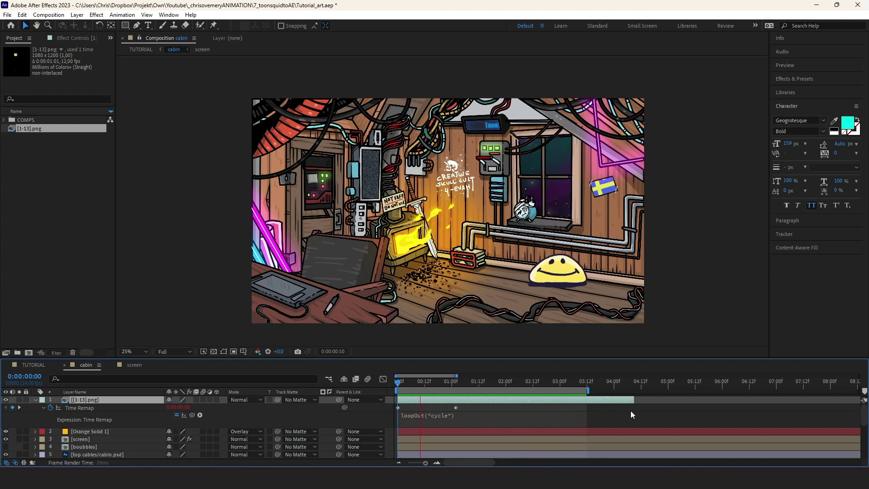
{"action": "left_click_drag", "start_coordinate": [589, 390], "coordinate": [570, 390]}
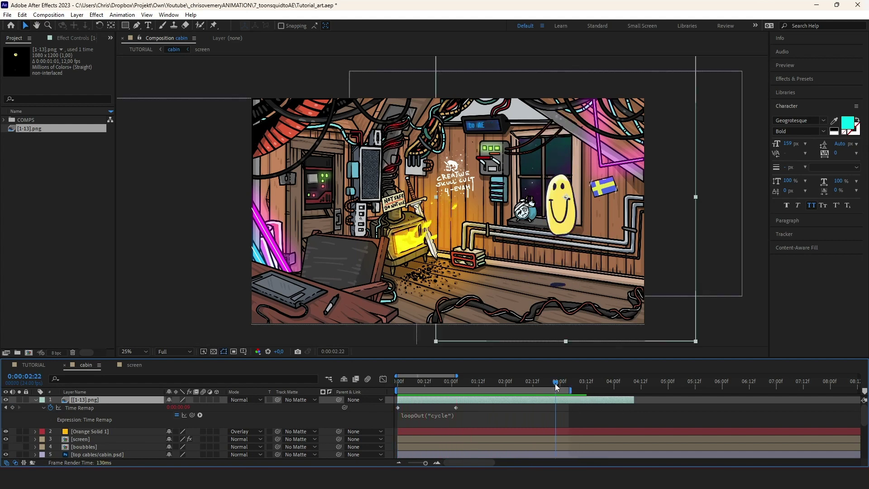